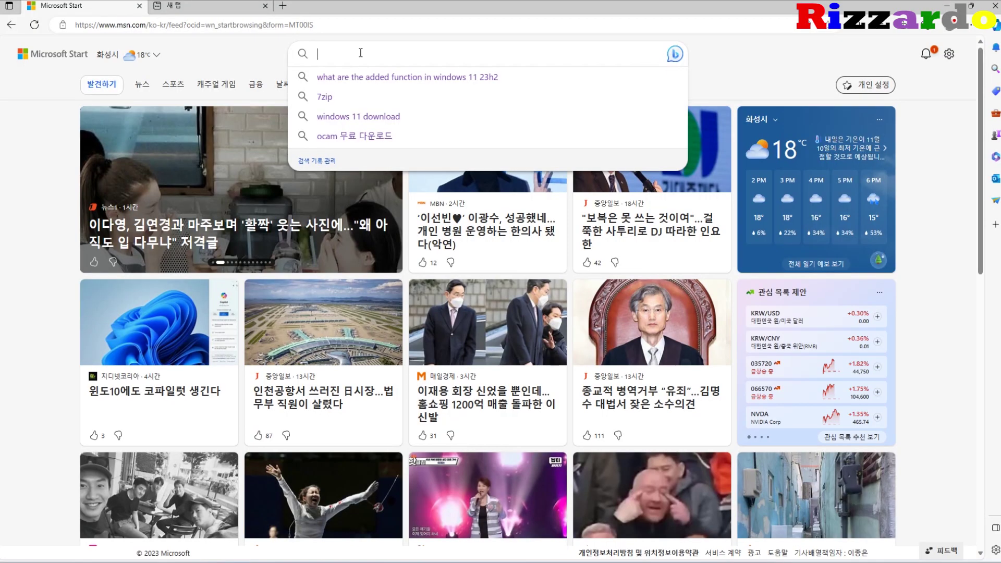
Search the web for "windows 11 download" and open Microsoft's Korean Windows 11 download page.
text(wi)
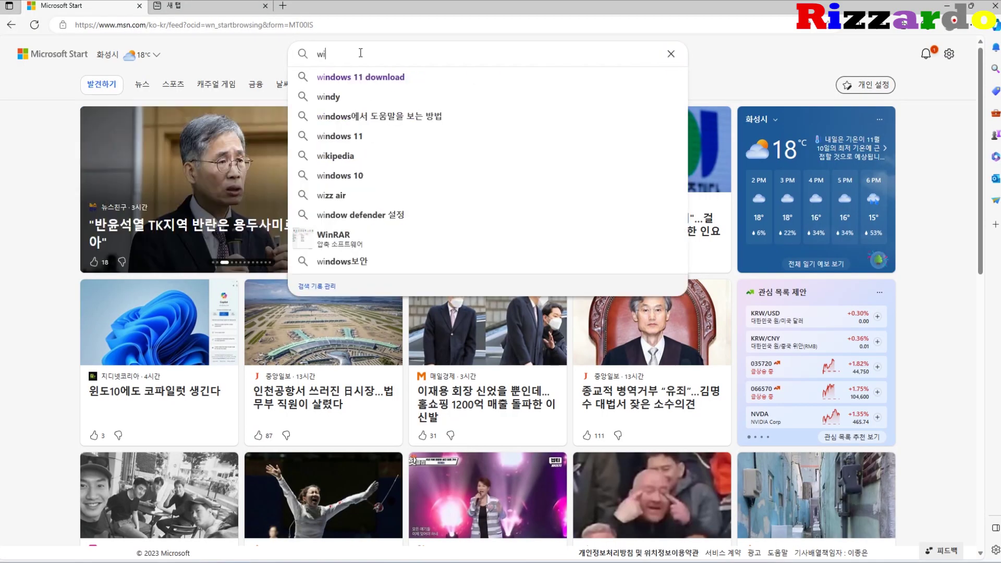
text(ndows 11)
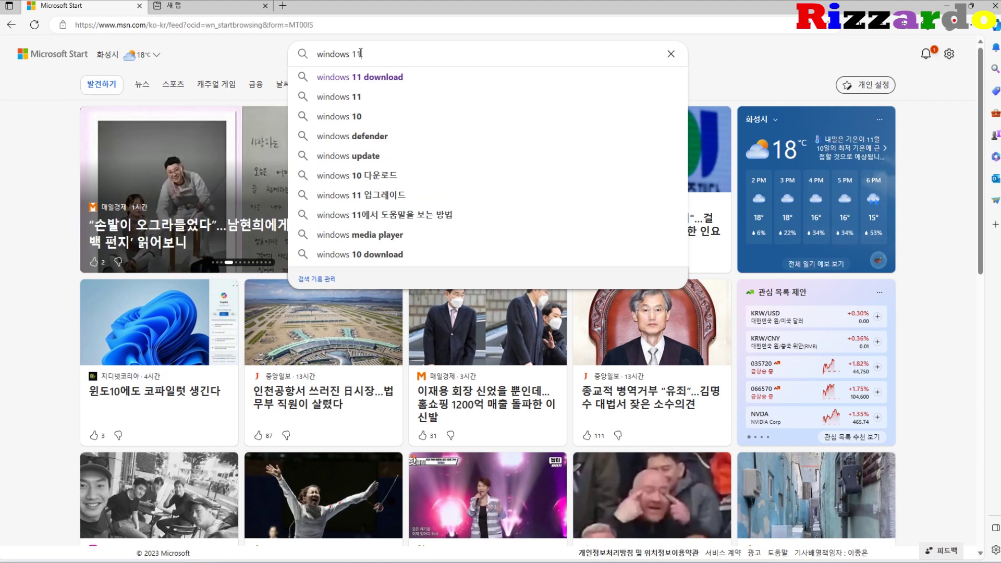
key(Down)
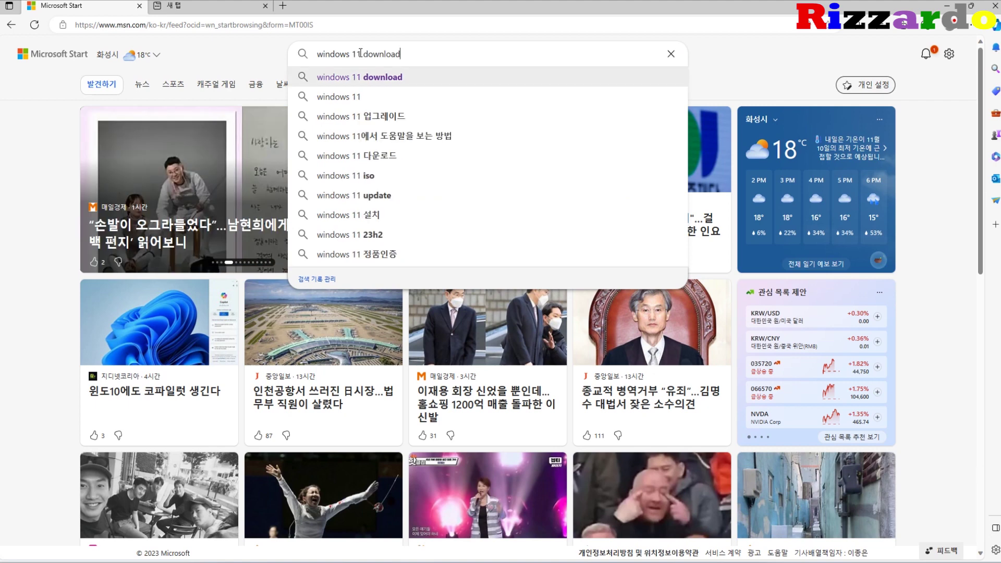
key(Return)
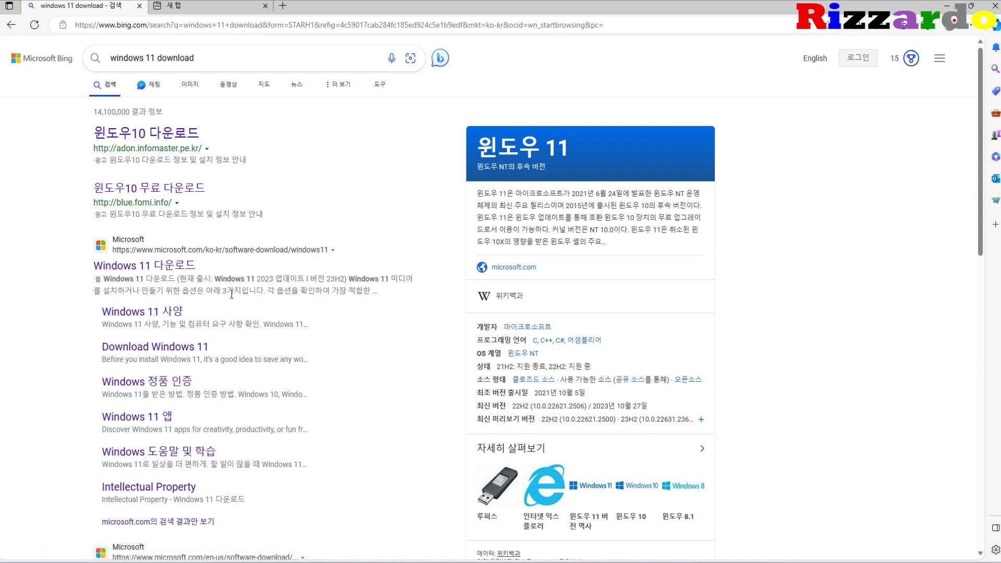
click(180, 267)
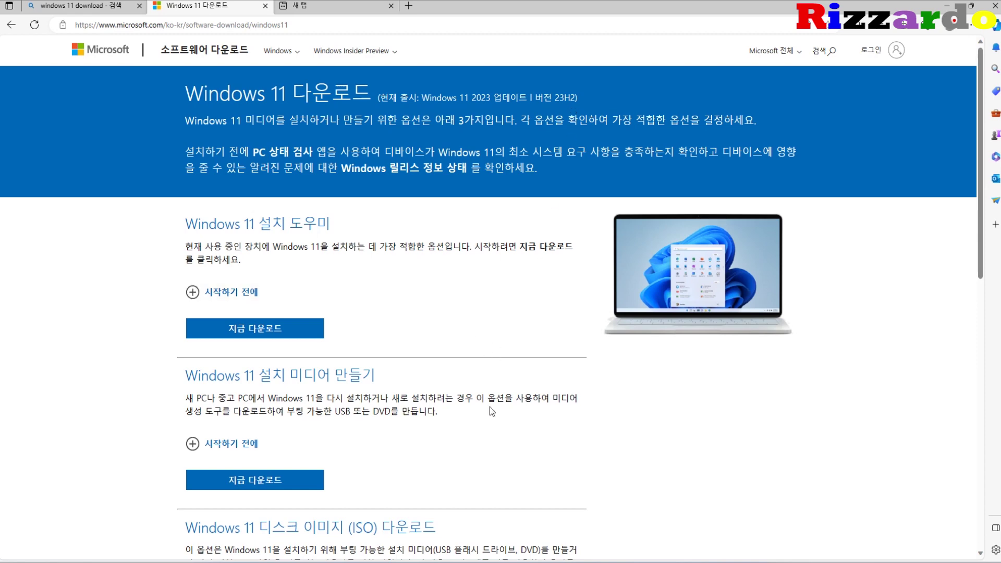
Request the Windows 11 (multi-edition ISO) disk image from the ISO download section.
scroll(489, 411, down, 4)
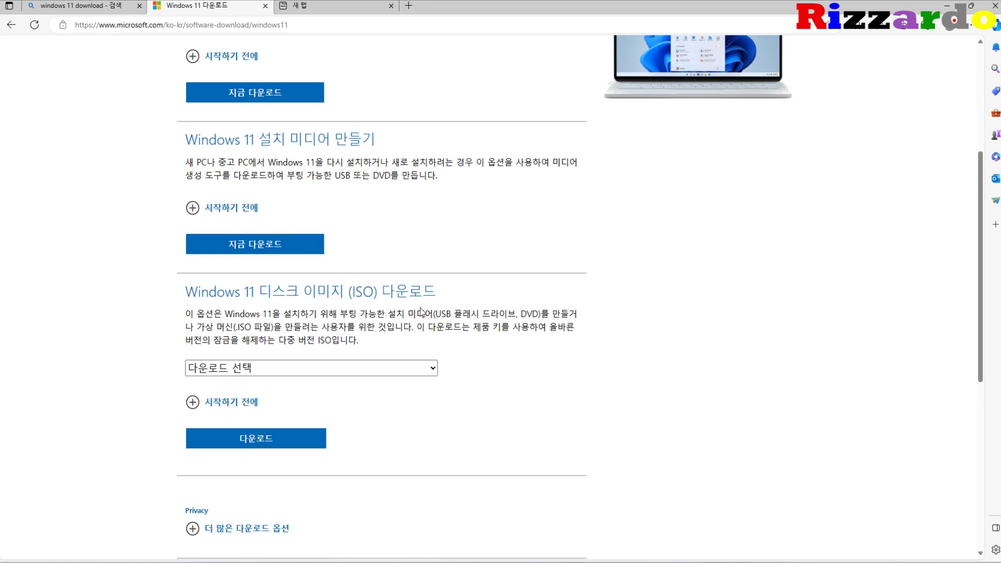
scroll(437, 303, down, 1)
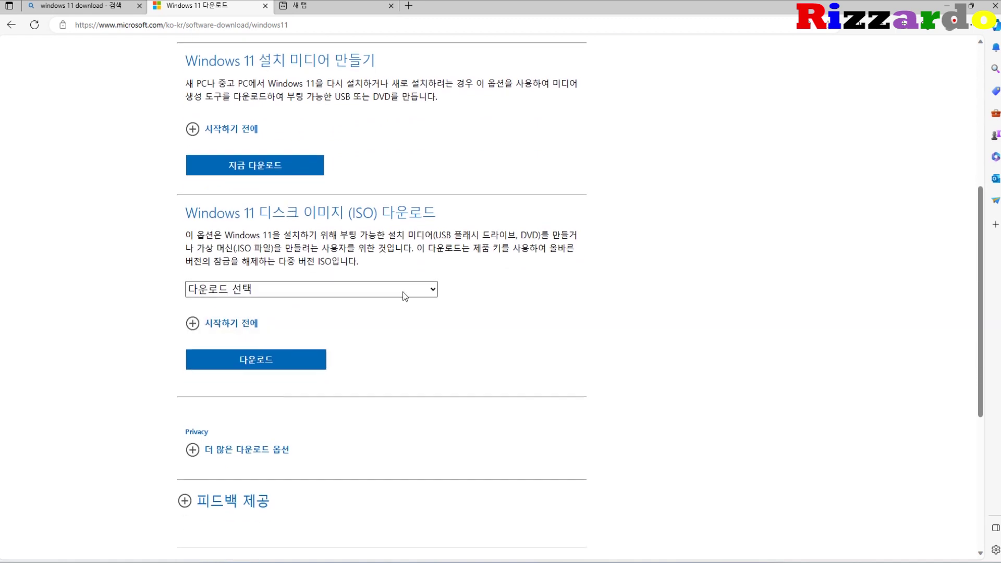
click(402, 291)
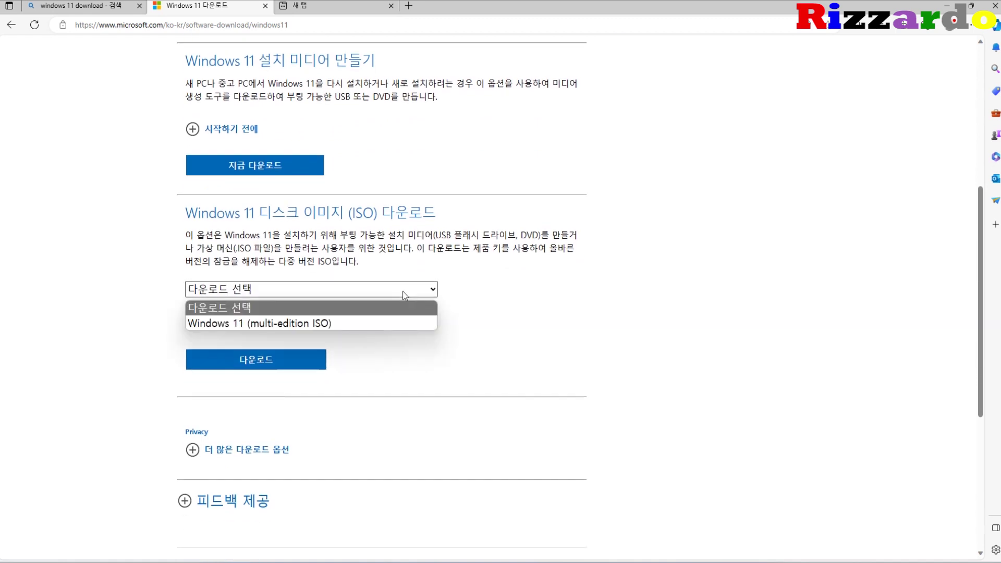
click(395, 323)
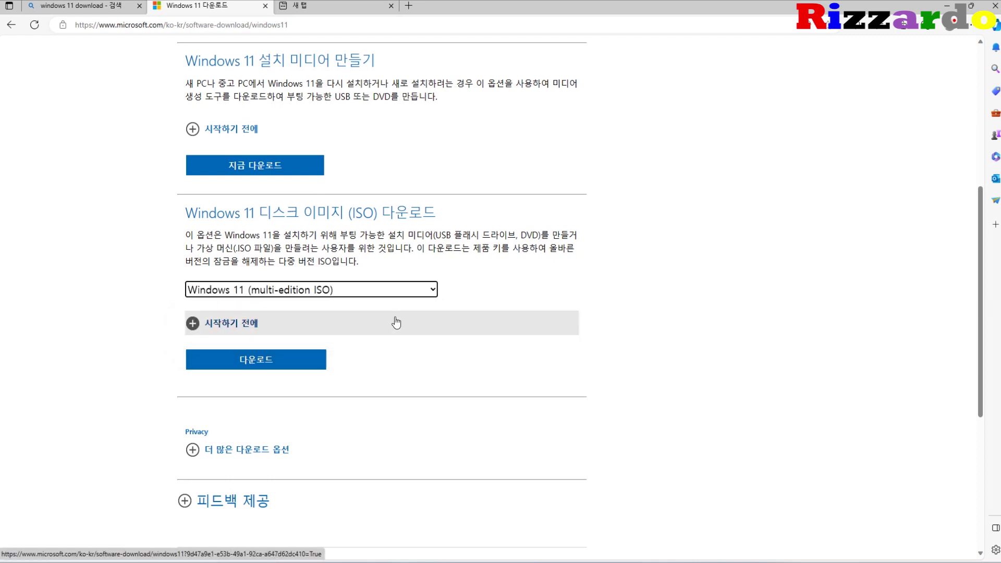
click(308, 365)
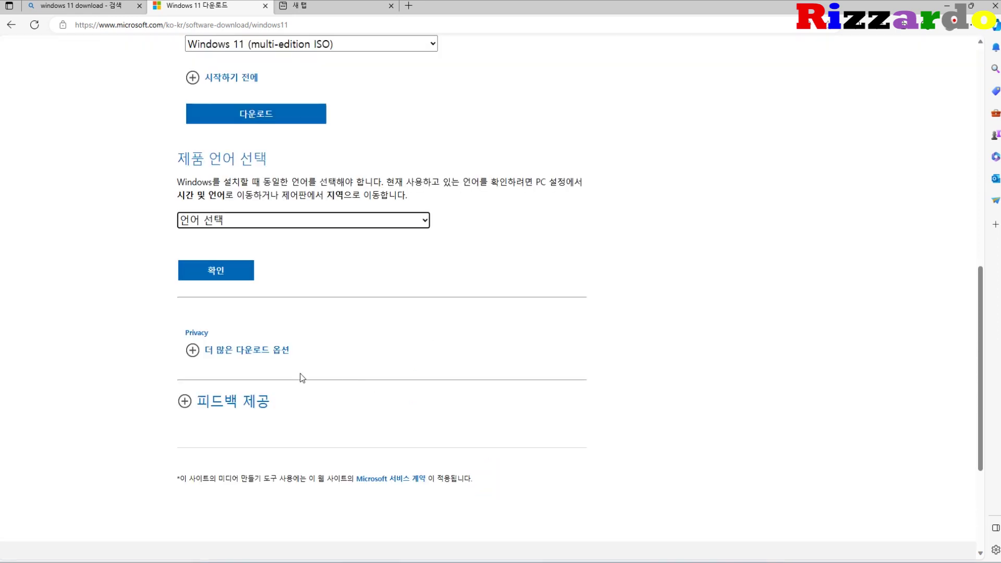
Confirm 한국어 as the product language and start the 64-bit ISO download.
click(337, 223)
scroll(358, 366, down, 6)
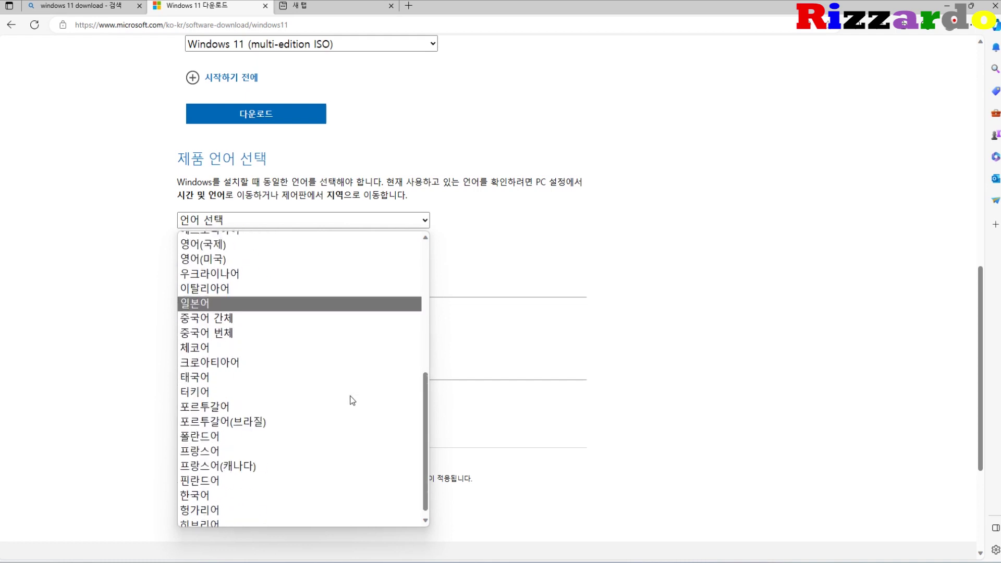
click(335, 493)
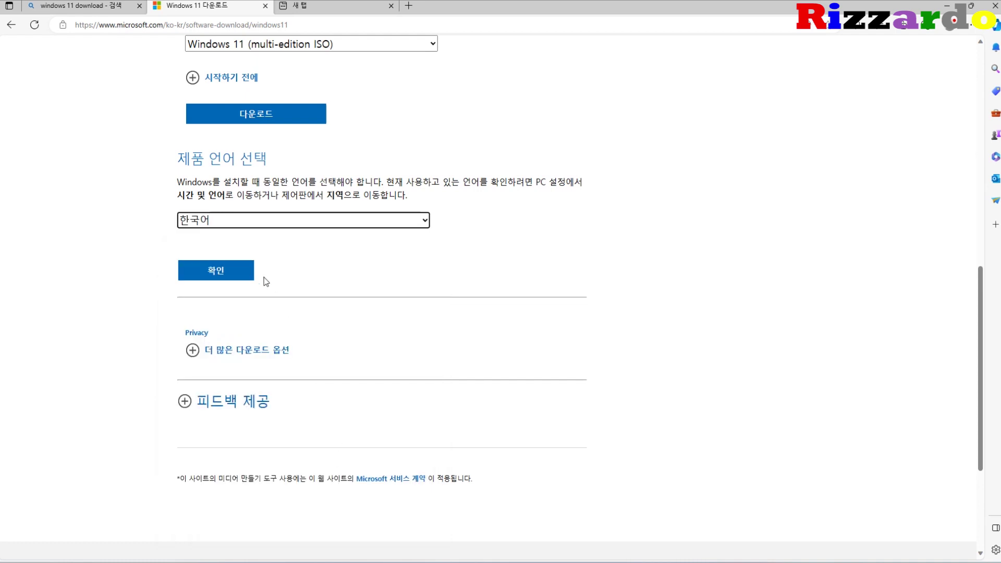
click(218, 270)
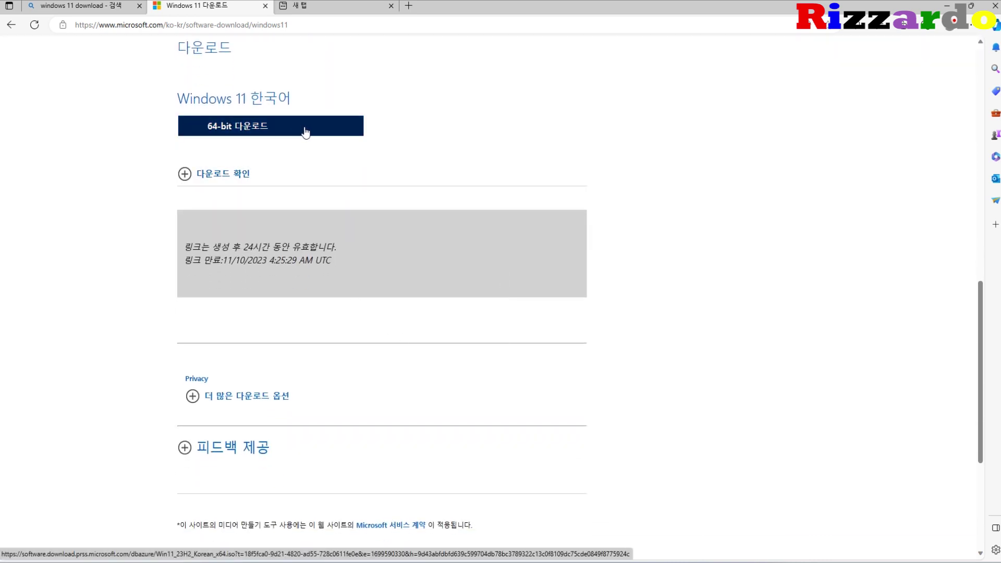
click(306, 132)
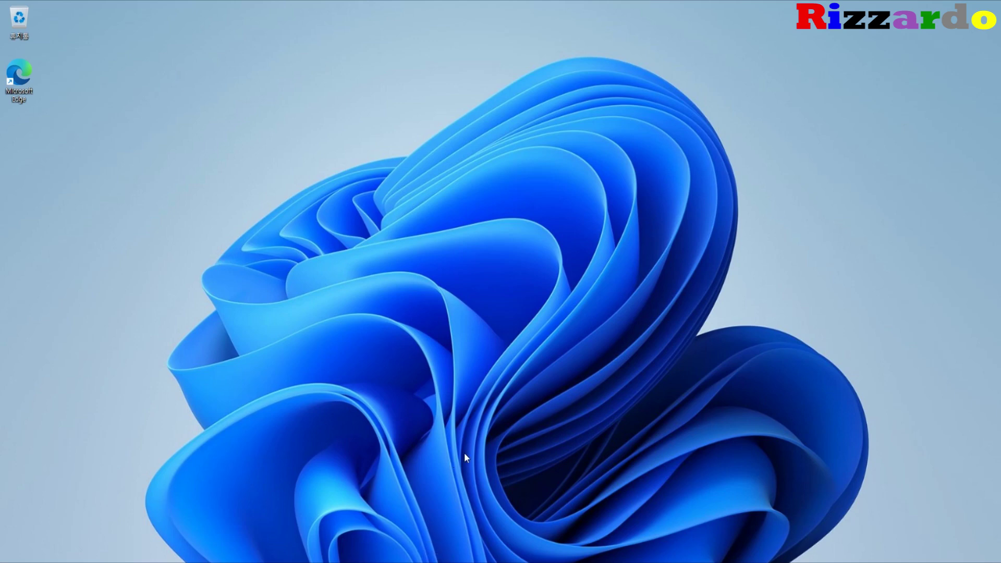
Run winver to check the installed Windows version and build, then close the information window.
key(super+r)
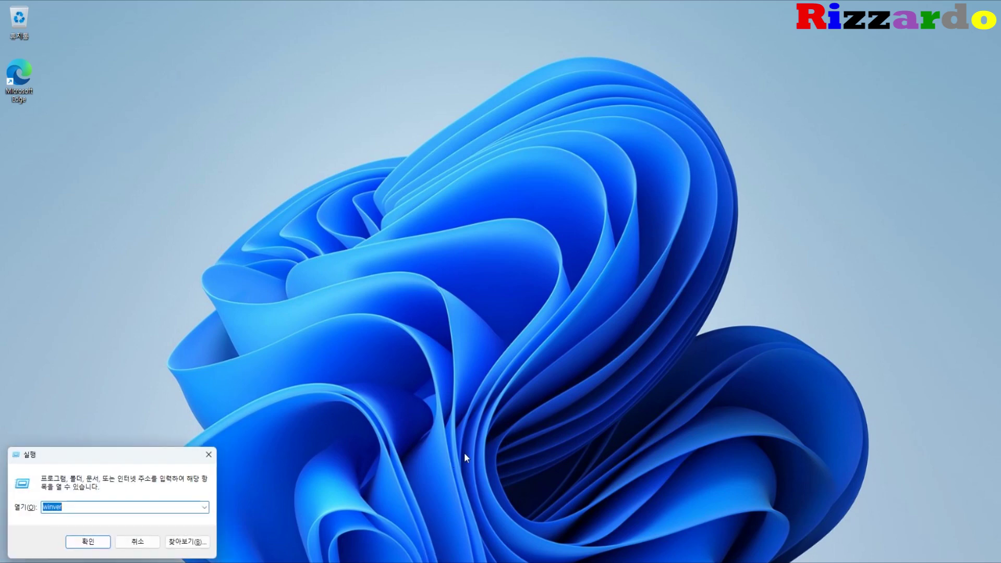
key(Return)
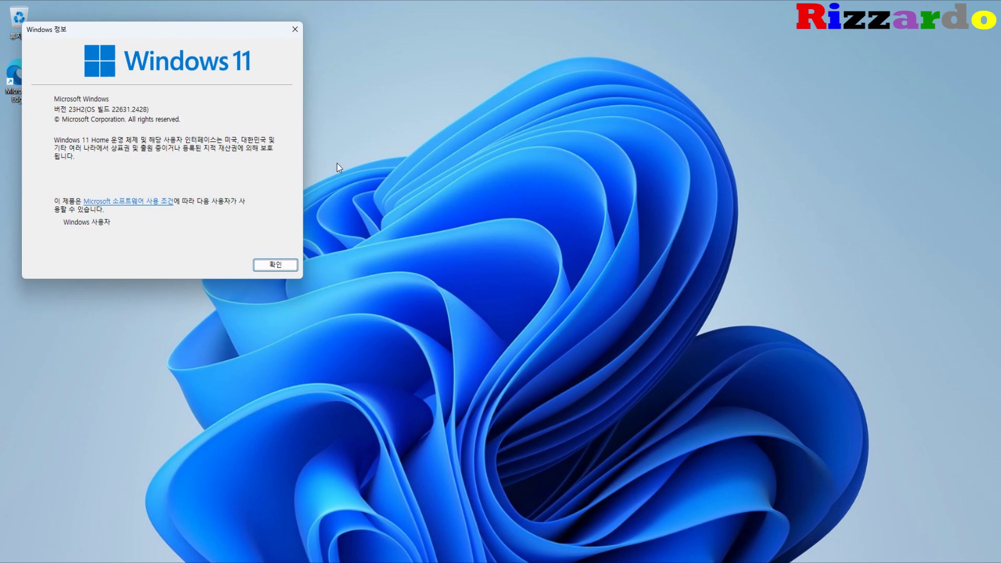
drag(202, 36, 301, 183)
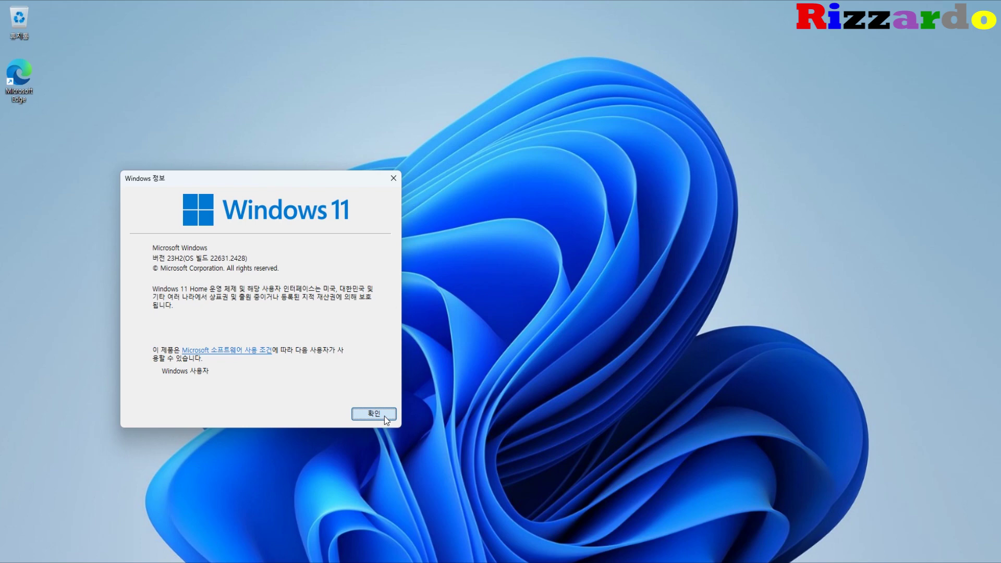
click(384, 415)
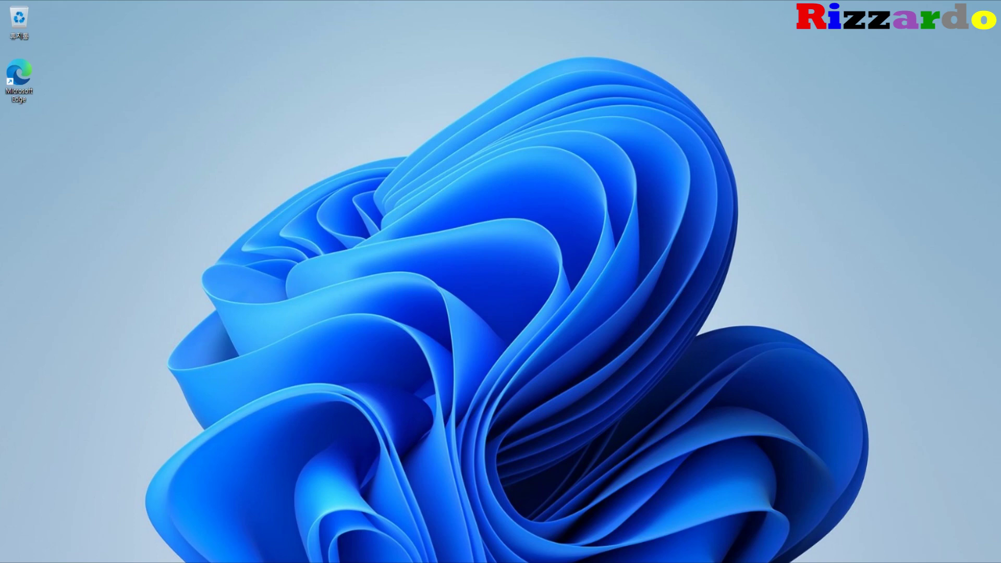
Open Windows Settings and examine the Power (전원) and For developers (개발자용) pages under System.
right_click(386, 550)
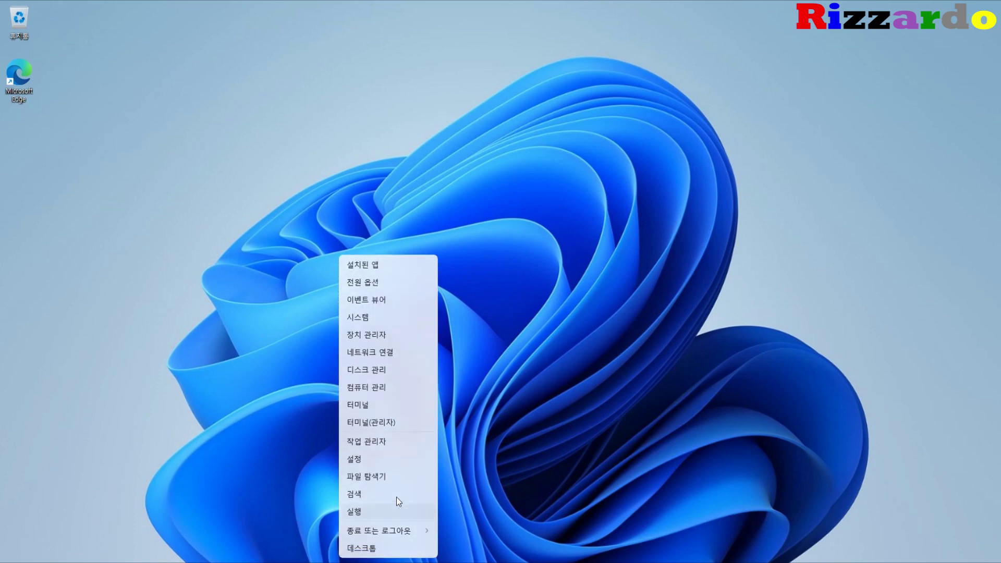
click(392, 459)
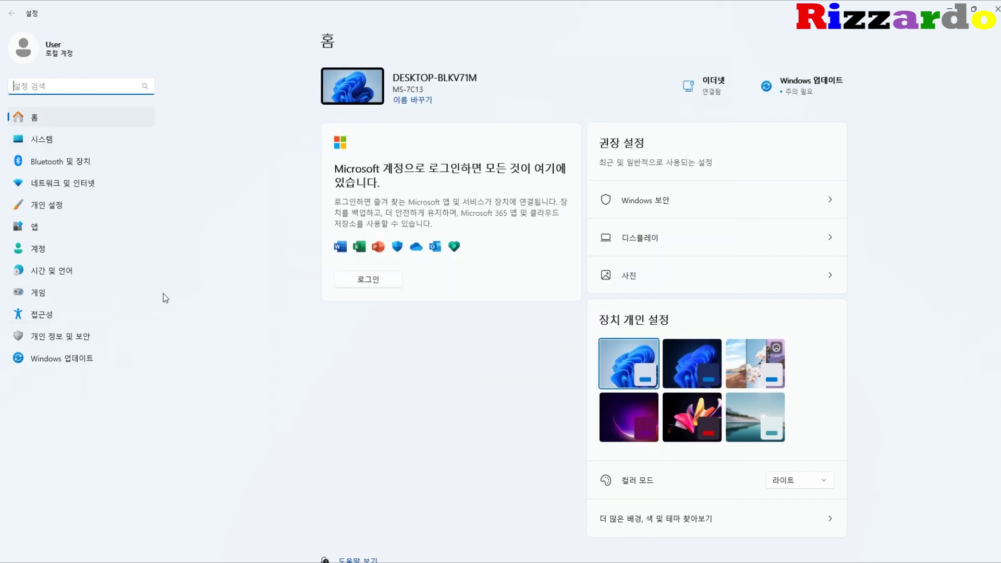
click(60, 144)
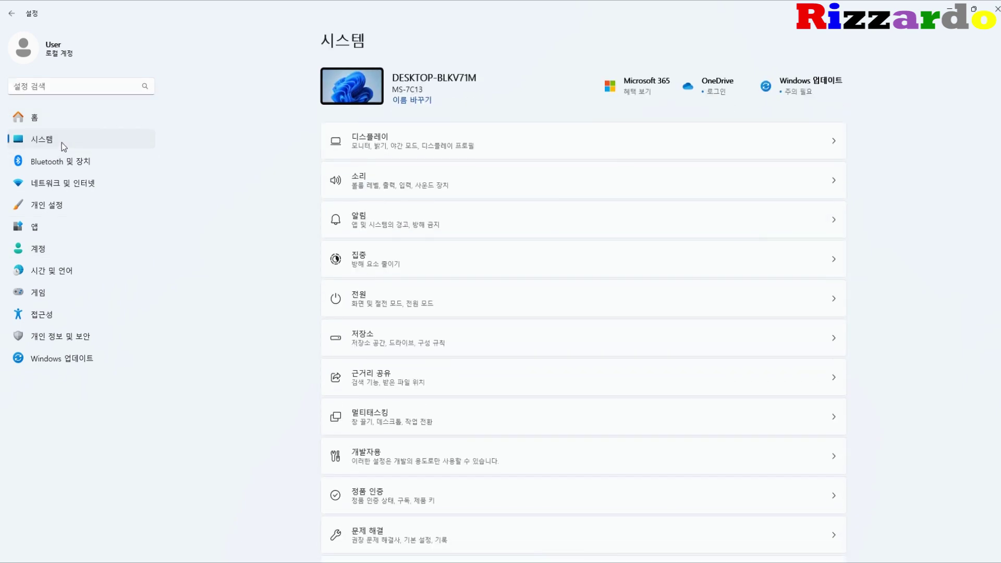
click(433, 304)
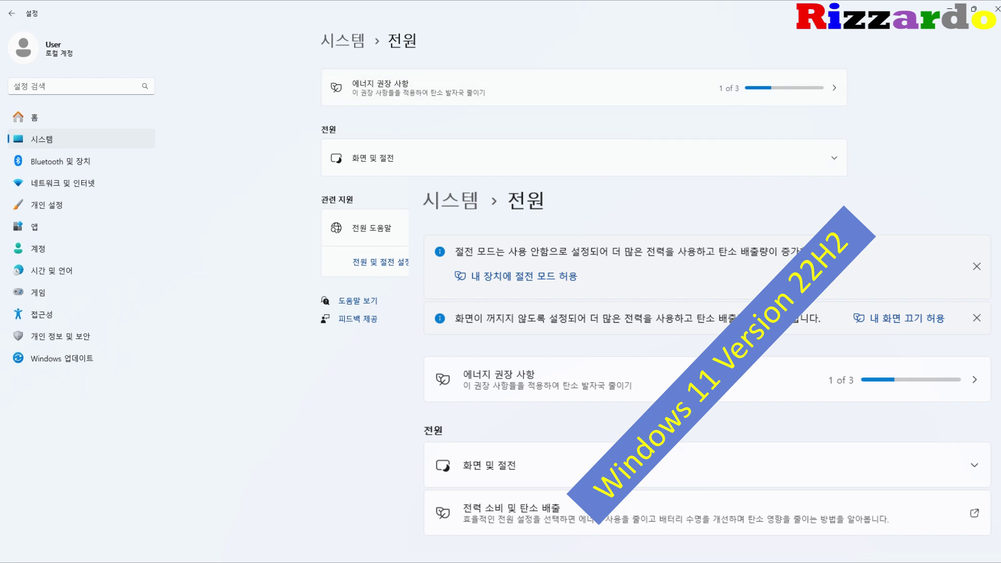
click(49, 140)
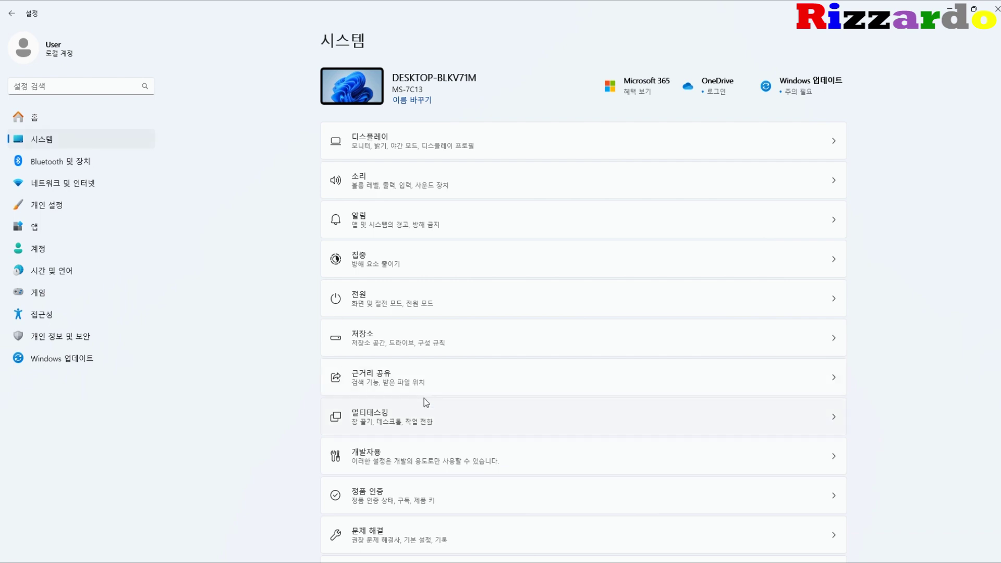
click(415, 464)
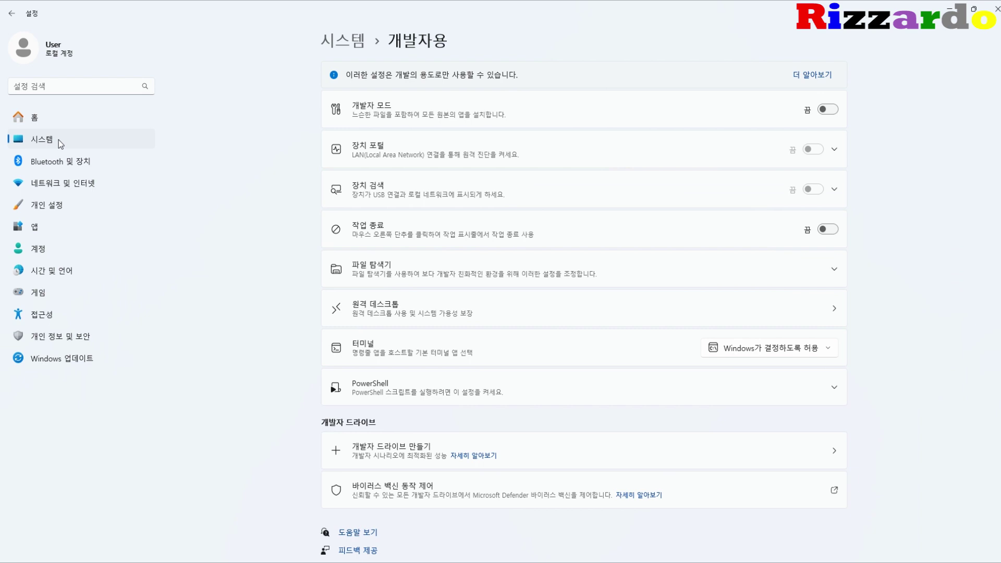
Review the device and Windows specifications and related items on System's About (정보) page.
click(58, 139)
scroll(286, 479, down, 4)
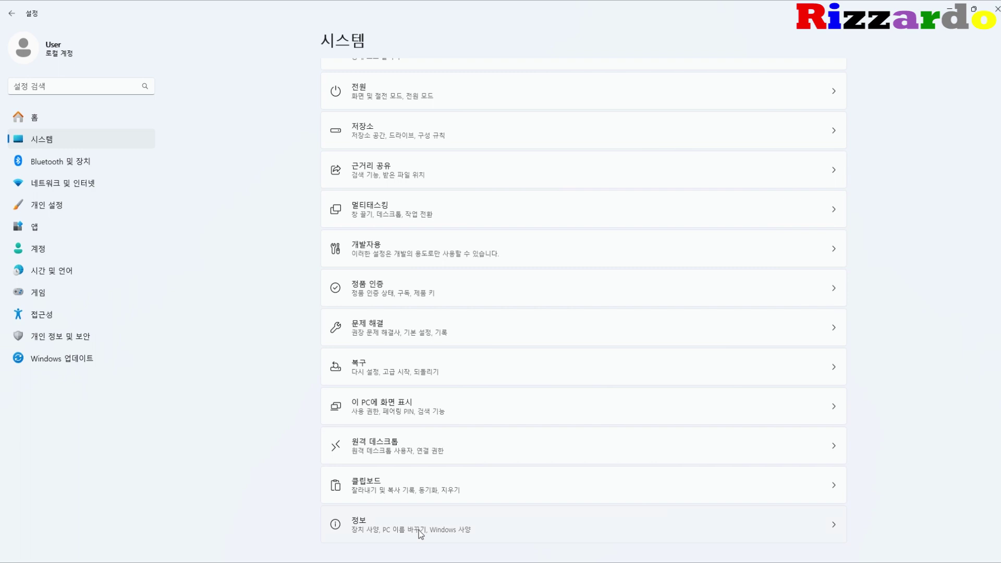
click(419, 531)
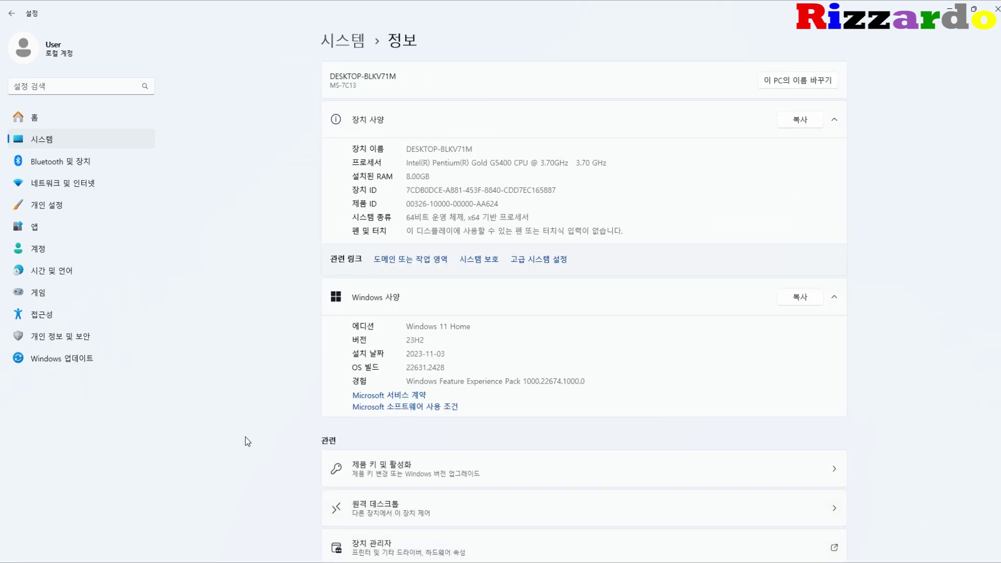
scroll(241, 448, down, 2)
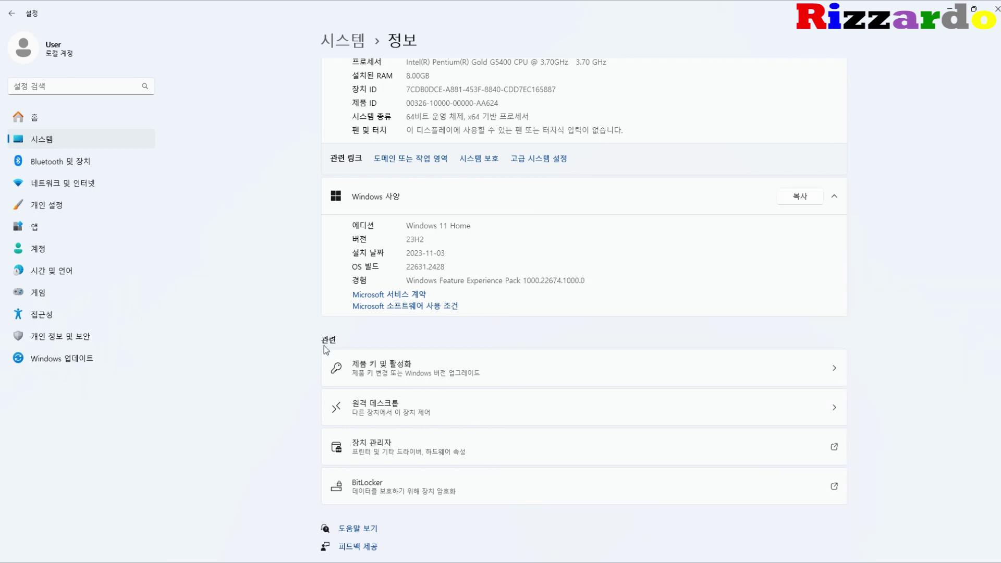
Examine the advanced network settings (고급 네트워크 설정) and the Taskbar (작업 표시줄) personalization page.
click(96, 189)
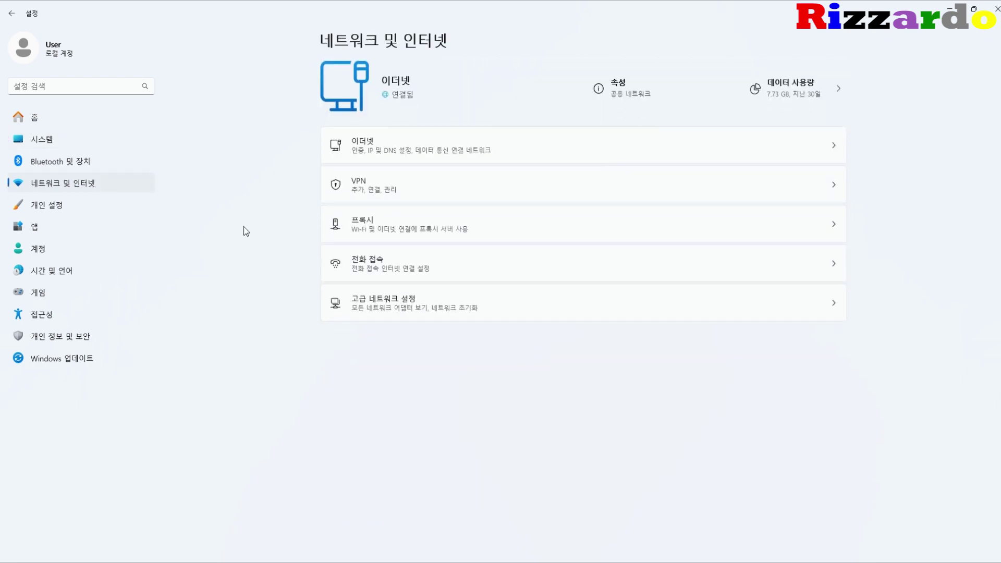
click(451, 308)
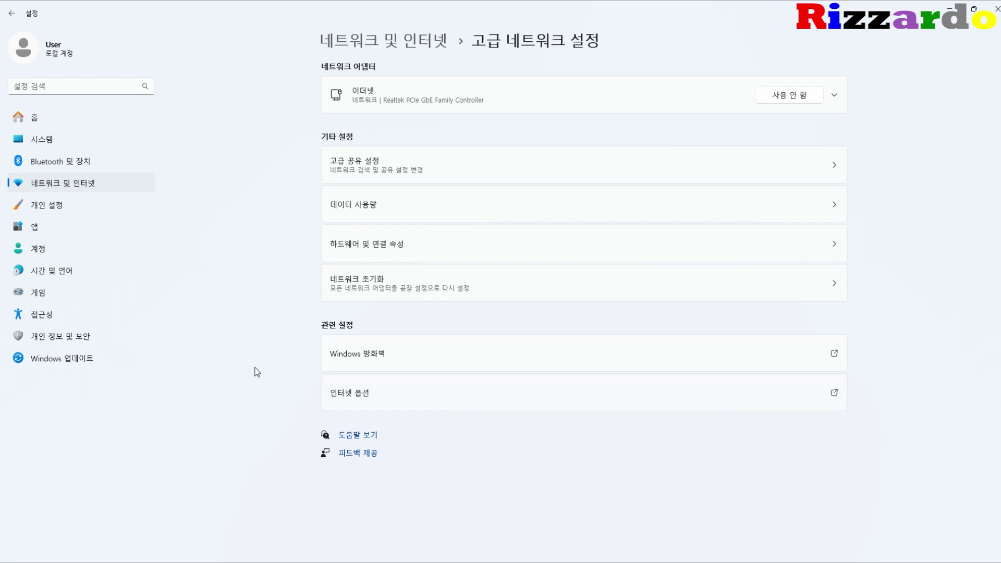
click(54, 211)
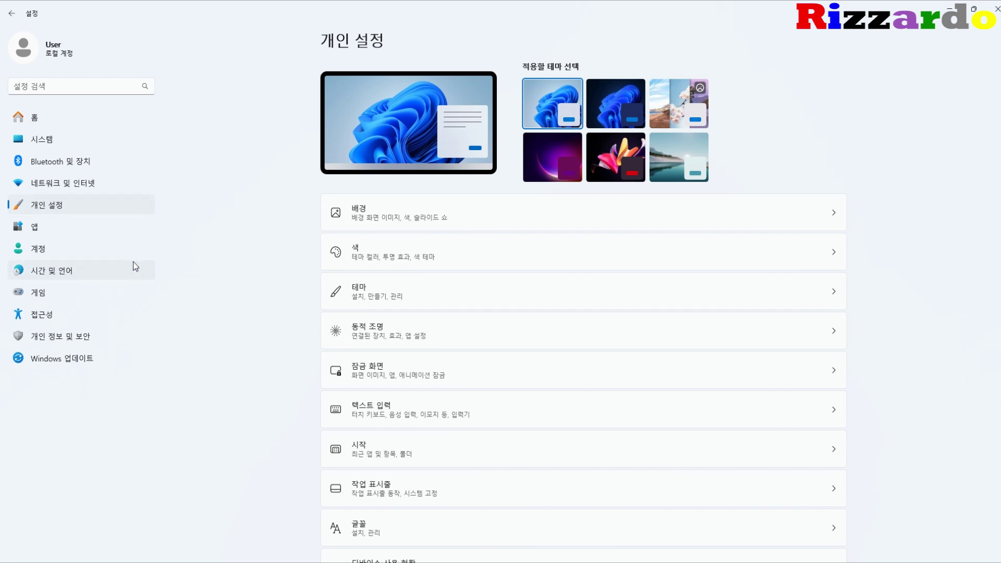
click(393, 495)
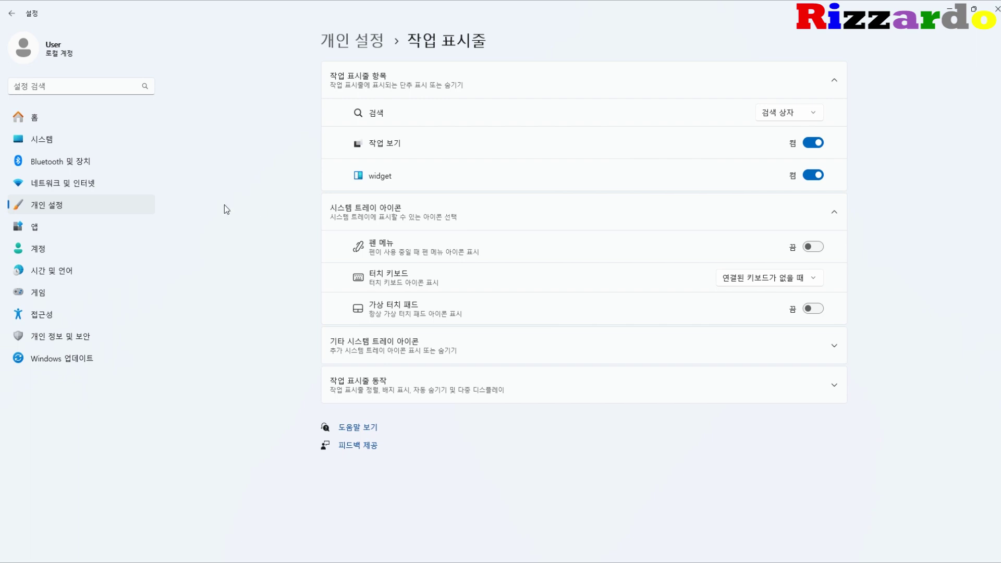
Examine the advanced app settings (고급 앱 설정) and the Apps for websites (웹 사이트용 앱) page.
click(69, 230)
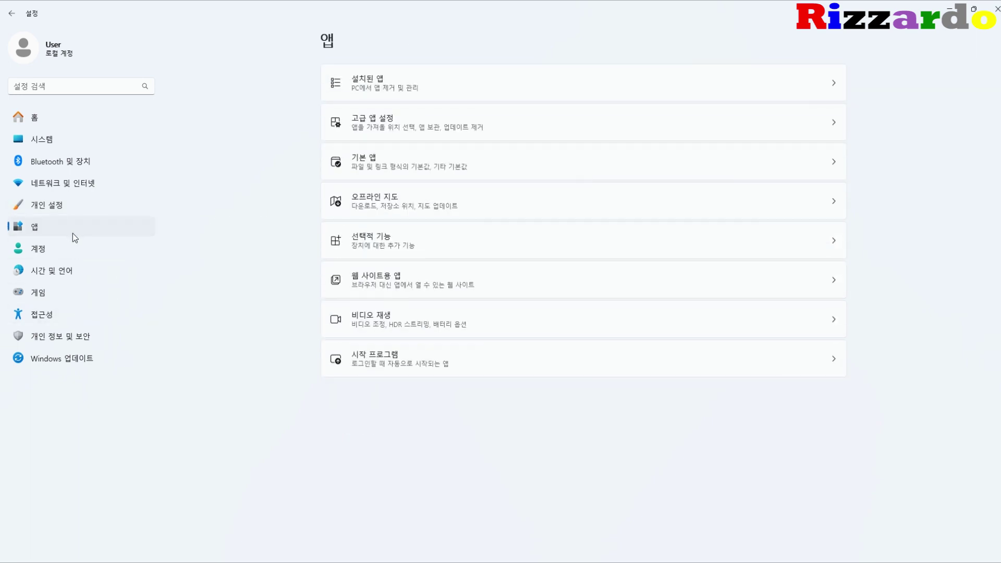
click(417, 127)
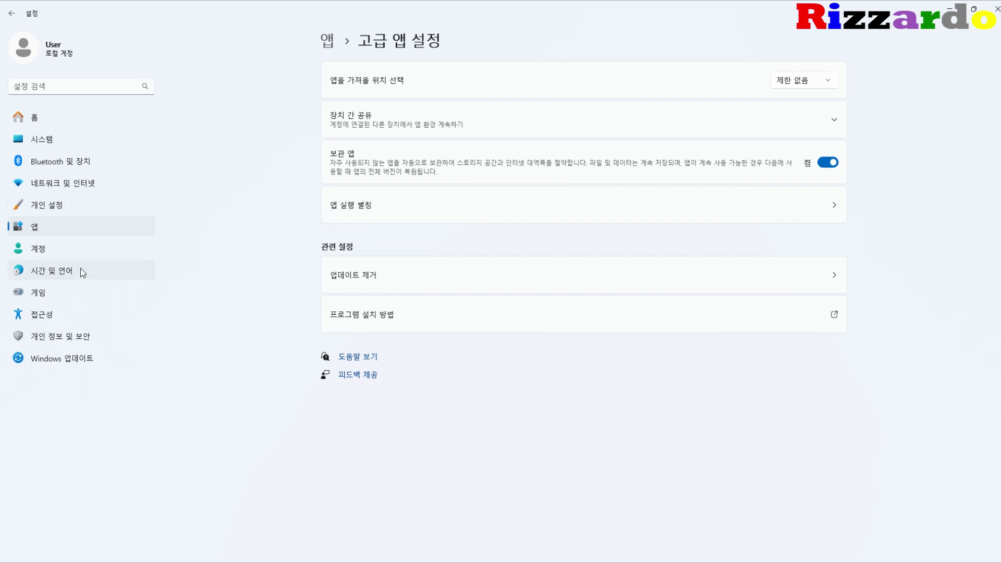
click(48, 234)
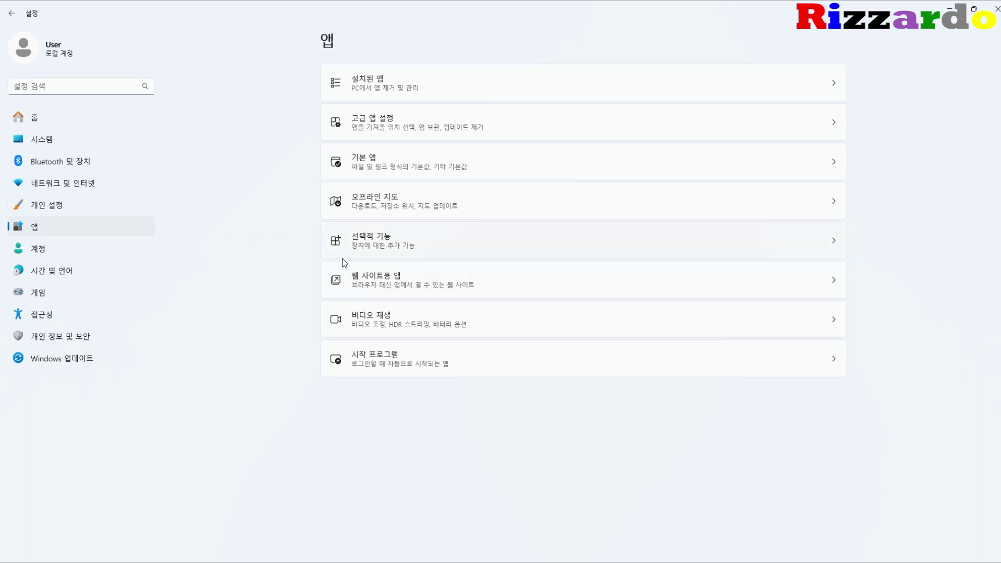
click(413, 289)
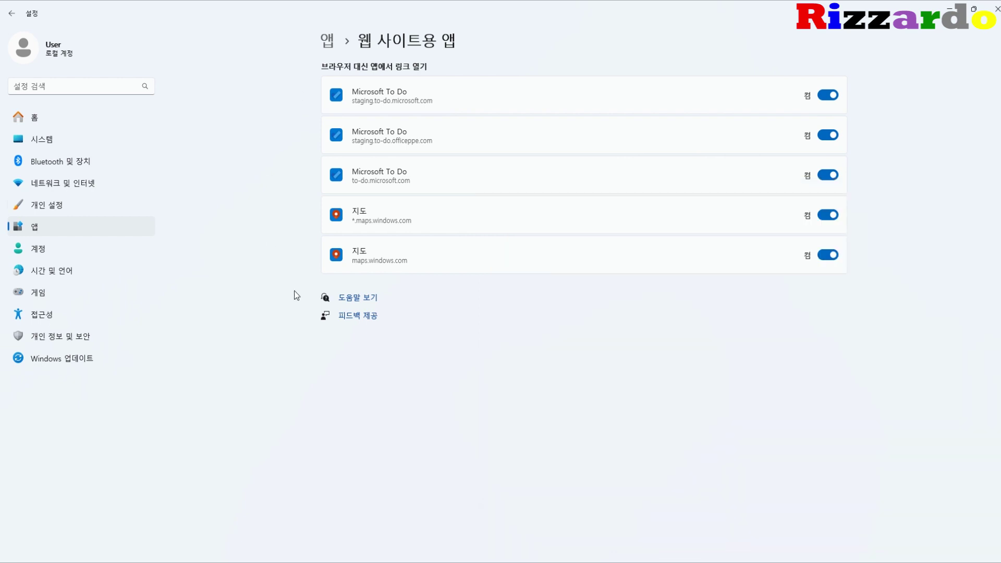
Examine the Accounts (계정) page and the Date & time (날짜 및 시간) settings under Time & language.
click(91, 251)
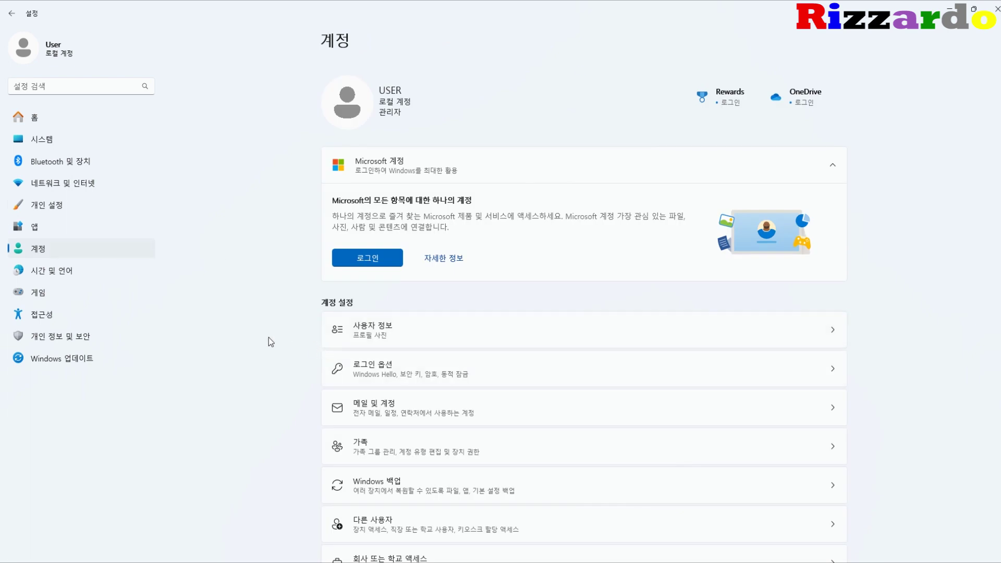
scroll(278, 325, down, 3)
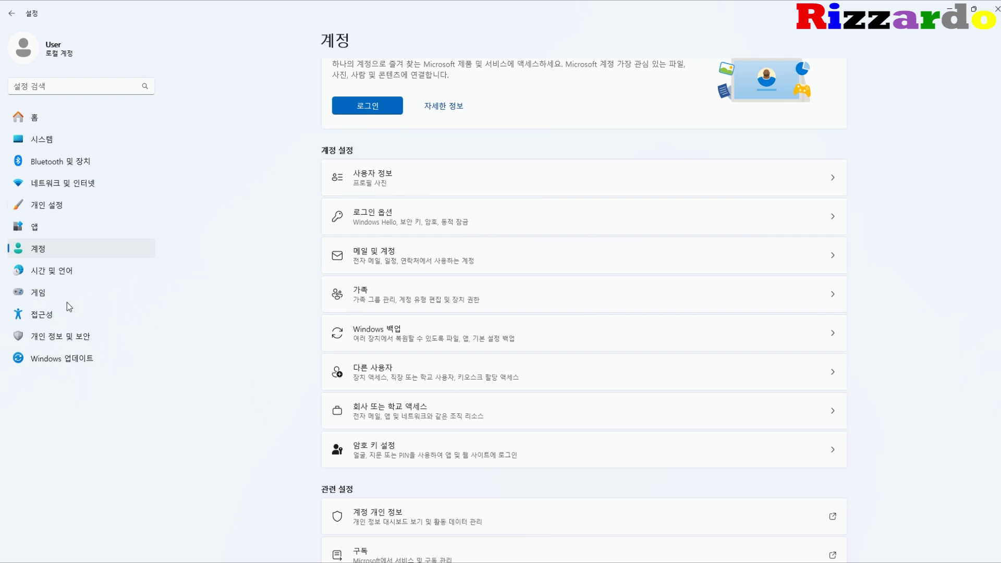
click(50, 279)
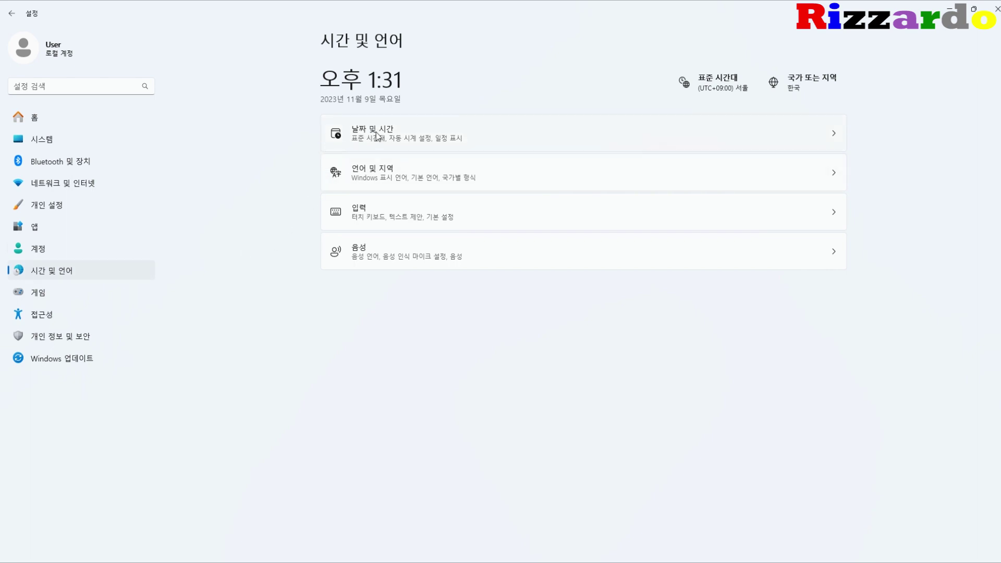
click(376, 134)
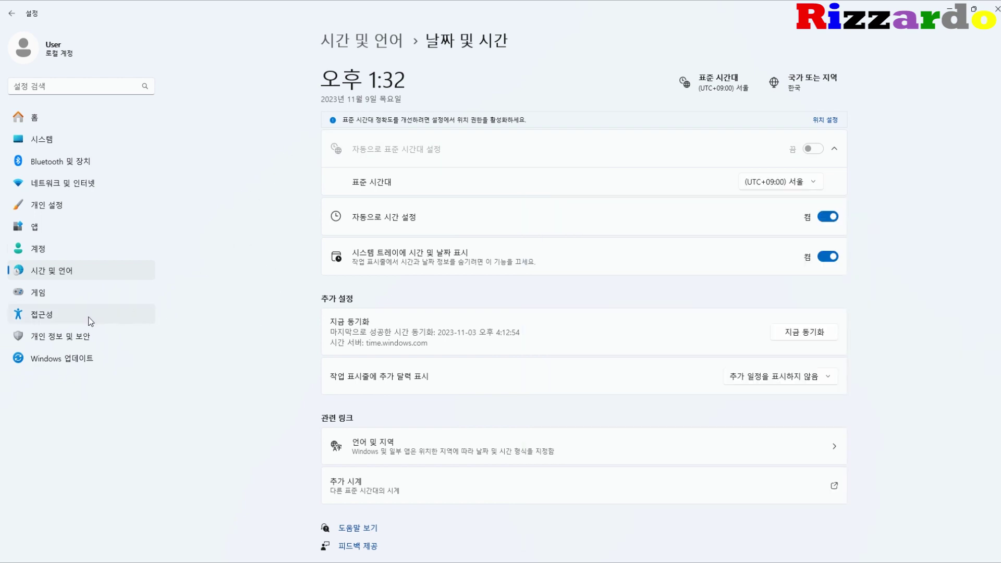
Examine the Accessibility (접근성) page and its Narrator (내레이터) settings.
click(90, 321)
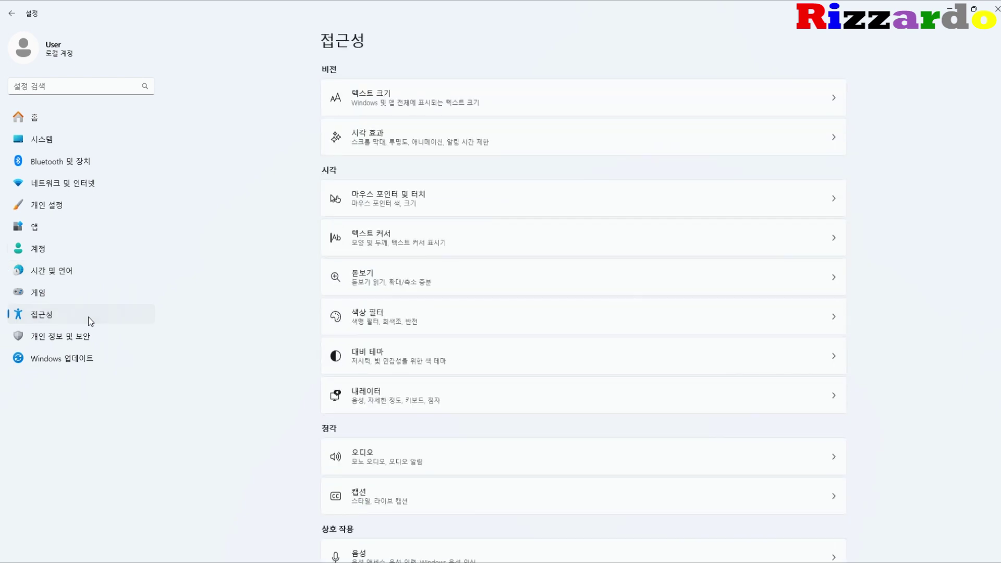
scroll(304, 416, down, 3)
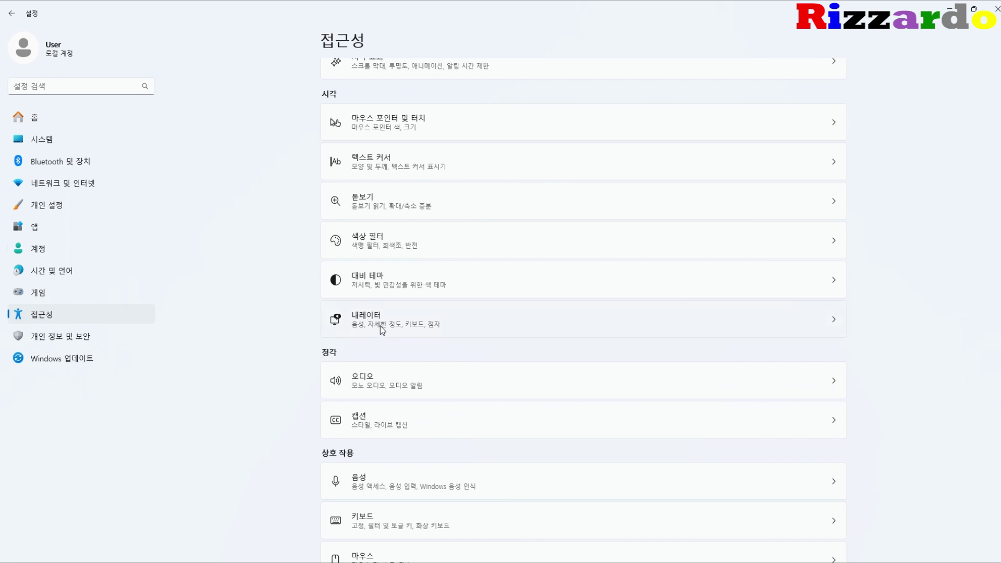
click(380, 326)
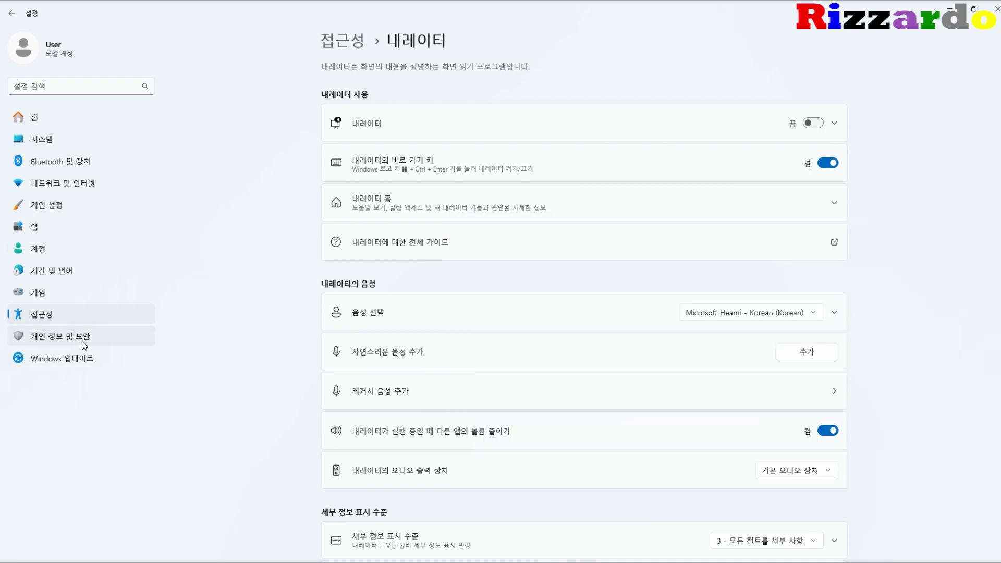
Review the security, Windows permission and app permission entries under Privacy & security (개인 정보 및 보안), and minimize Settings.
click(82, 341)
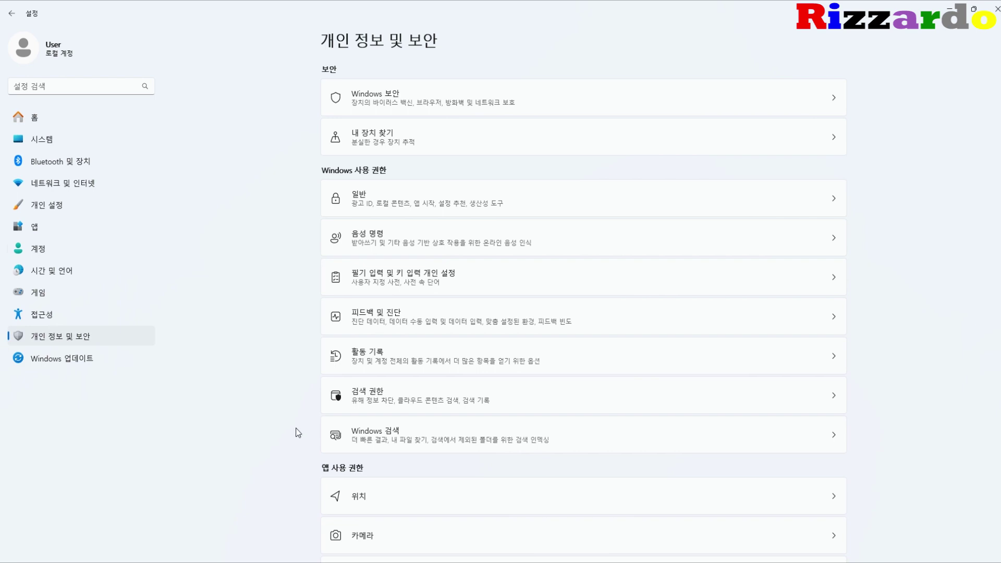
scroll(291, 476, down, 4)
scroll(291, 474, down, 4)
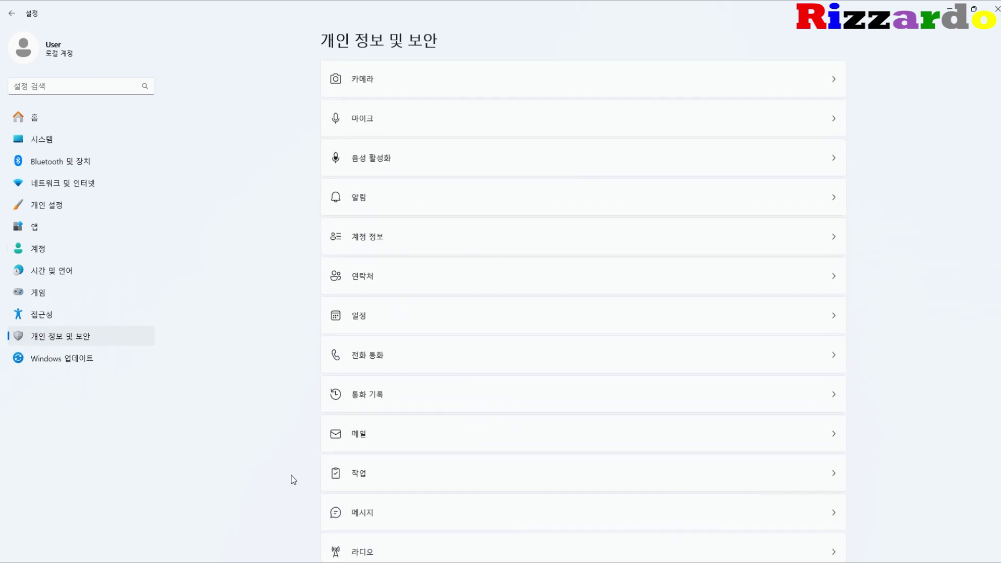
scroll(291, 474, down, 4)
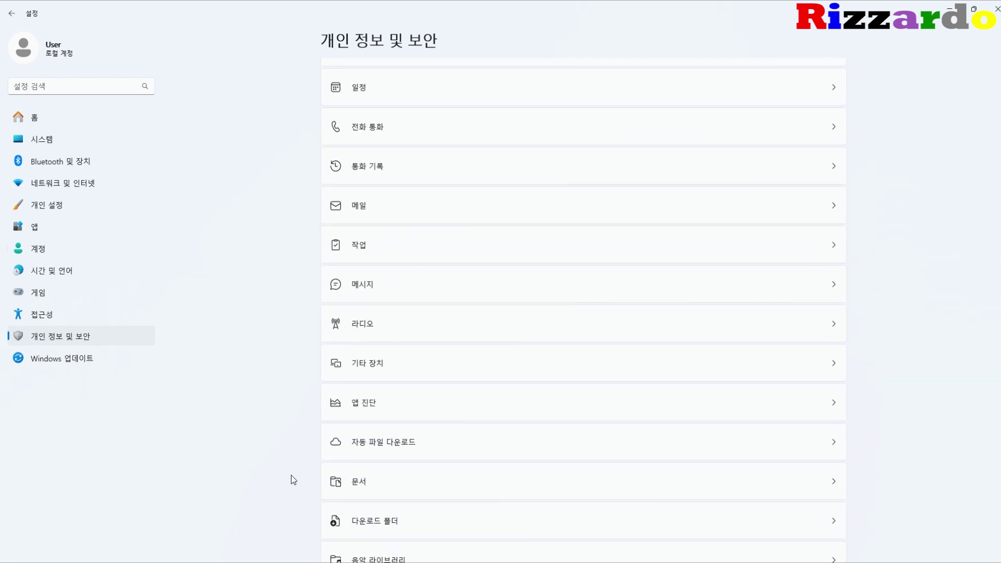
scroll(291, 474, down, 3)
scroll(291, 474, down, 1)
scroll(291, 474, up, 12)
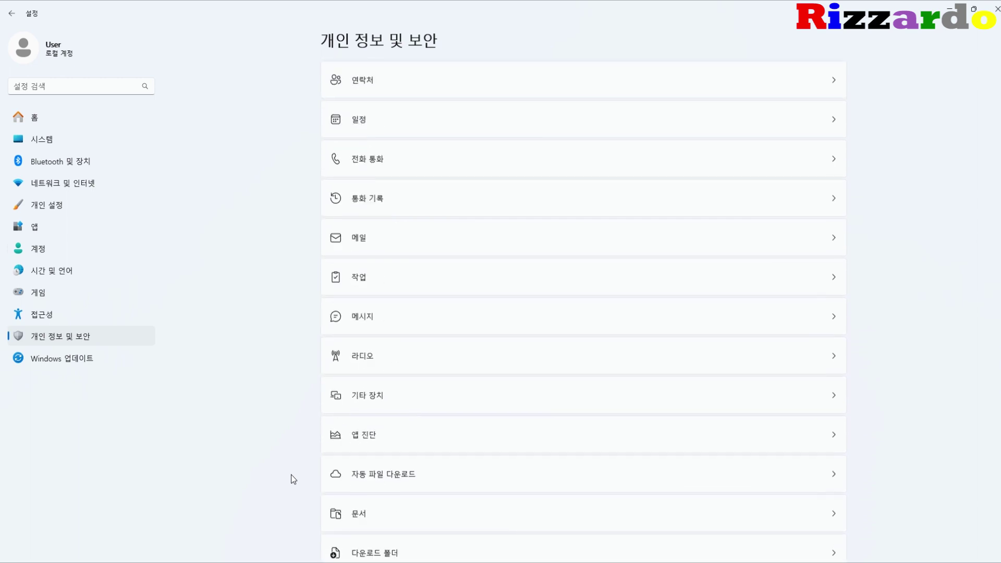
scroll(291, 474, up, 4)
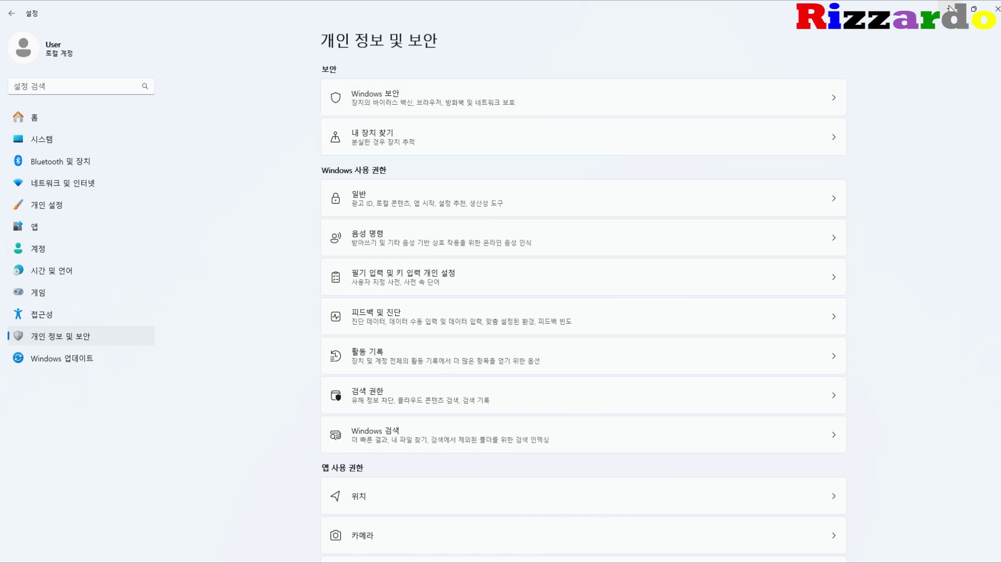
click(950, 8)
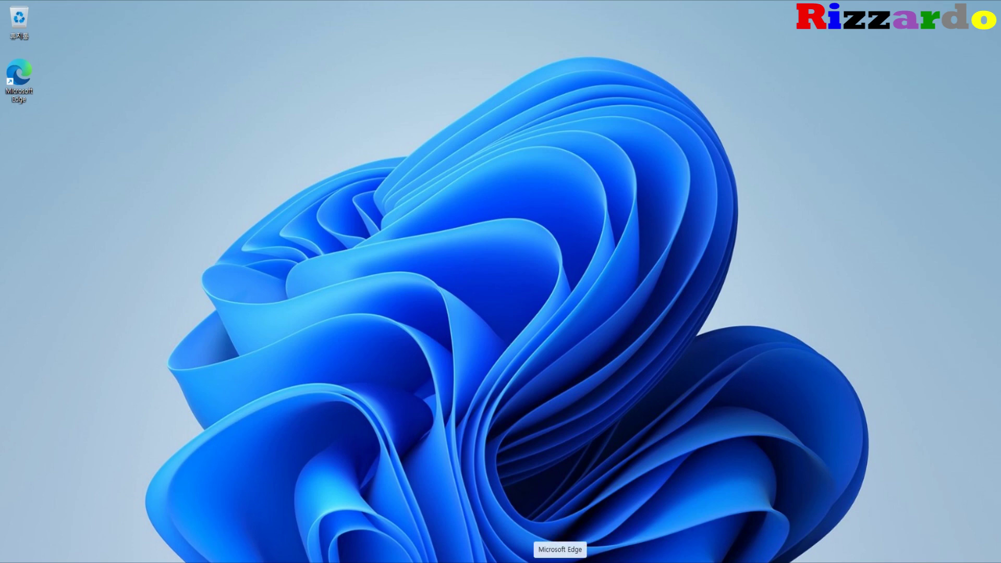
Switch to Microsoft Edge, open the Copilot sidebar to examine it, and close it again.
click(560, 561)
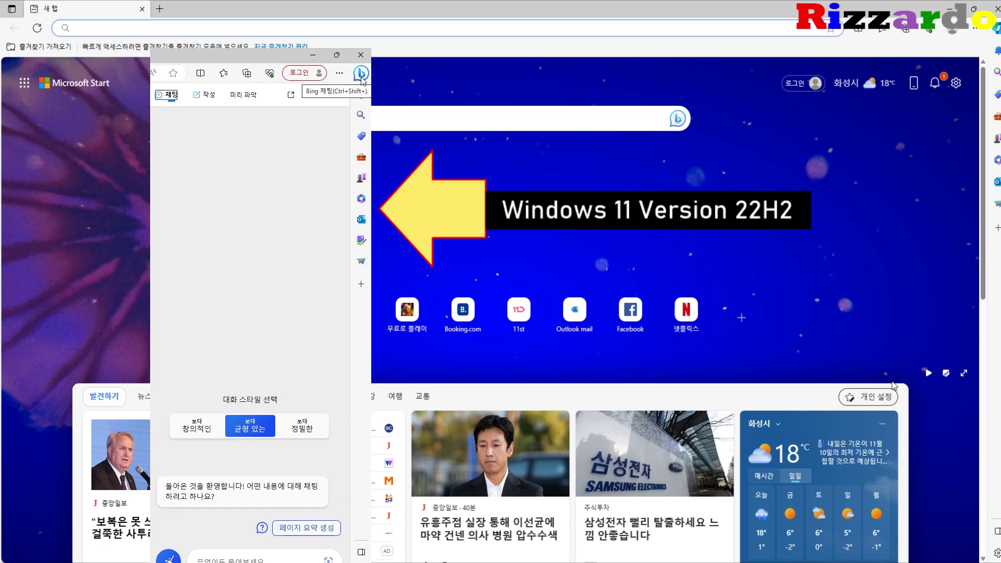
click(360, 94)
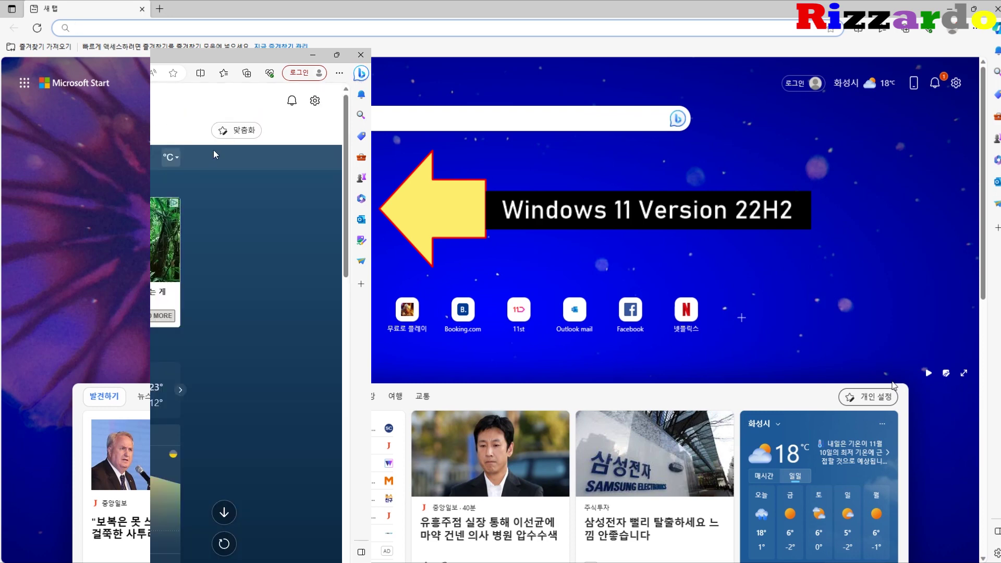
click(361, 74)
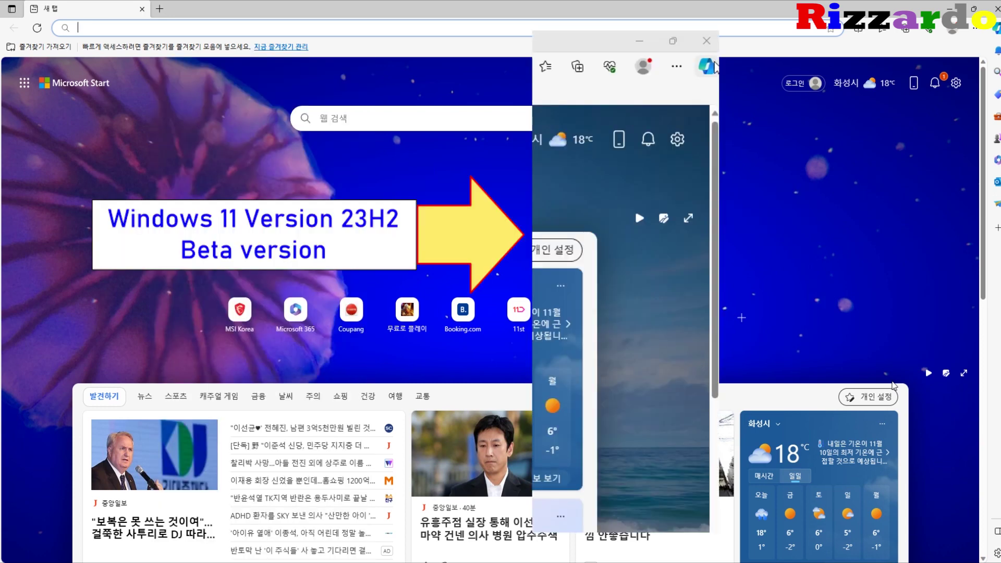
mouse_move(710, 67)
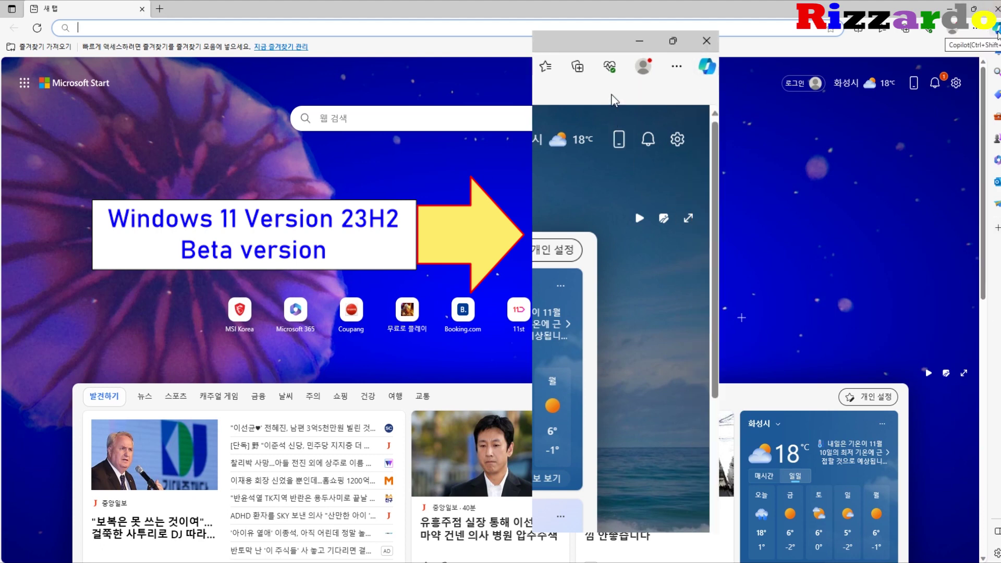
click(996, 32)
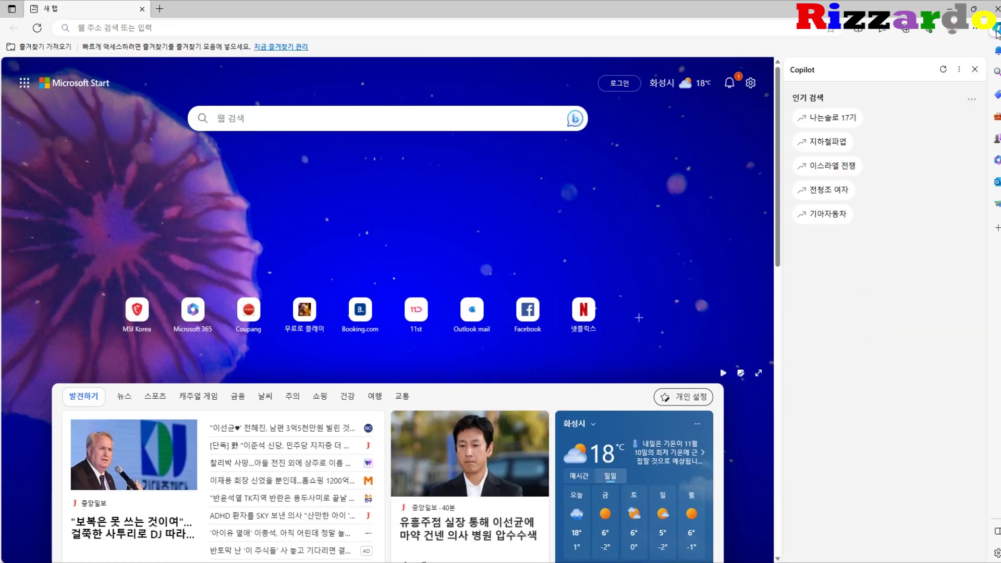
click(975, 71)
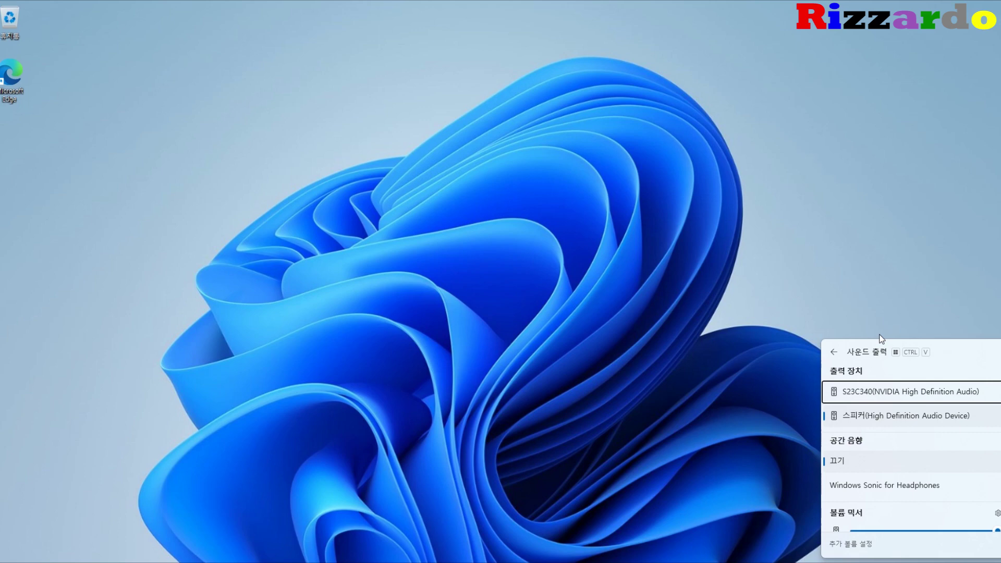
Dismiss the sound output (사운드 출력) flyout to return to the desktop.
click(793, 304)
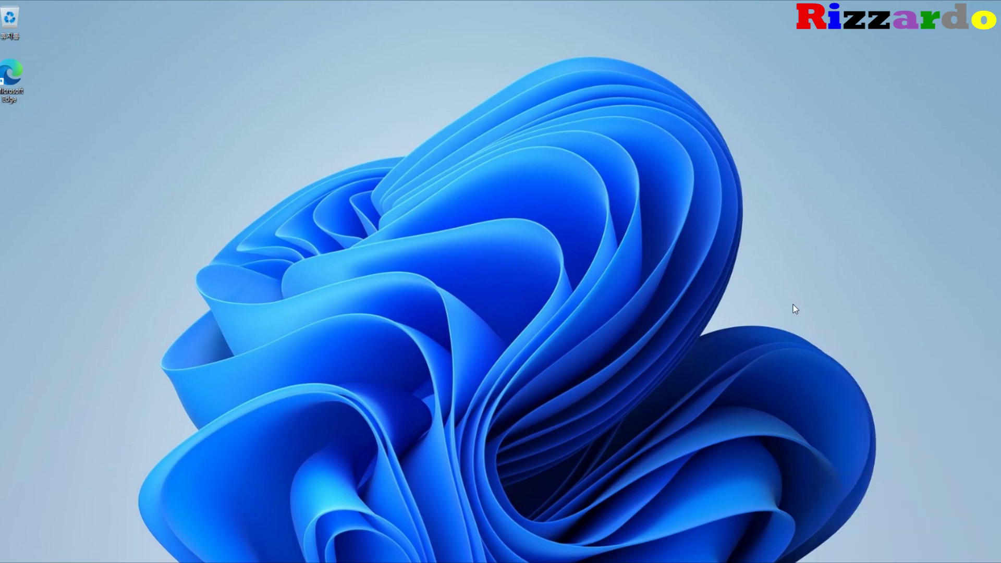